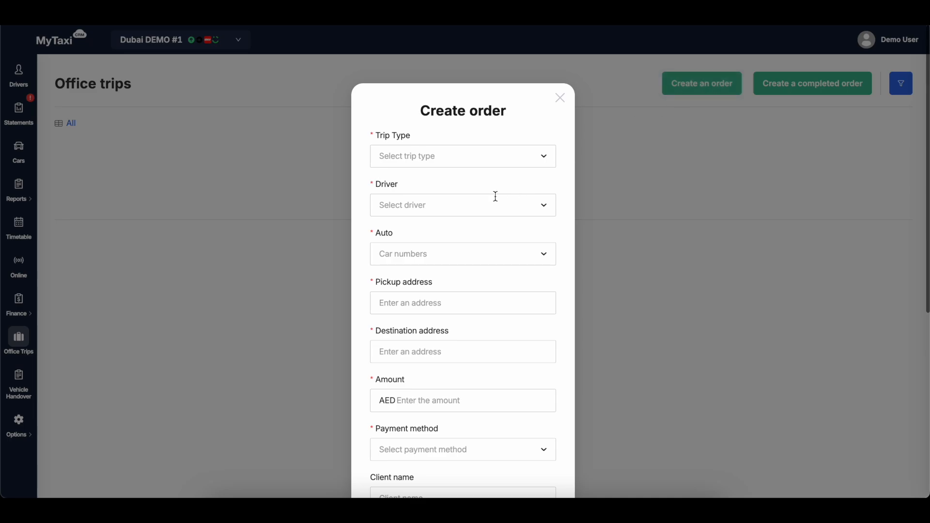
Step: Set the new order's trip type to Standard trip and check the available commission options
click(419, 157)
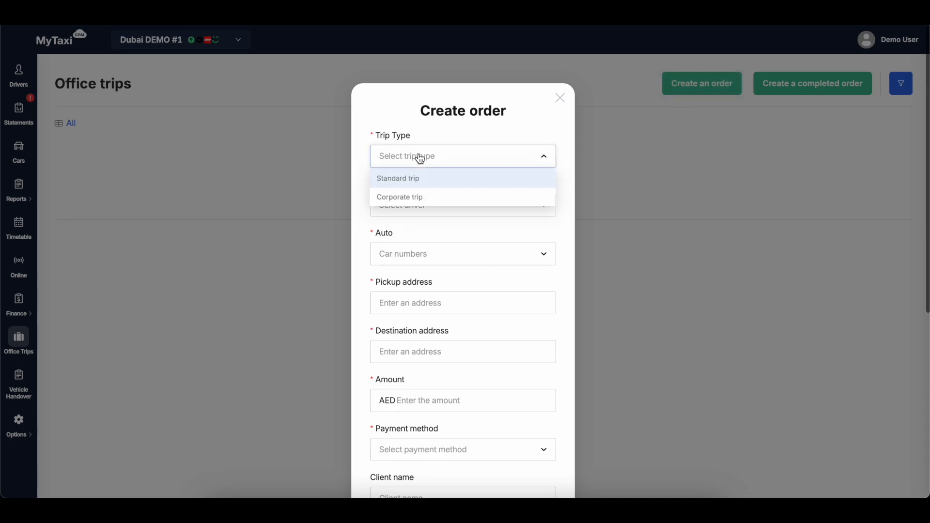
click(435, 182)
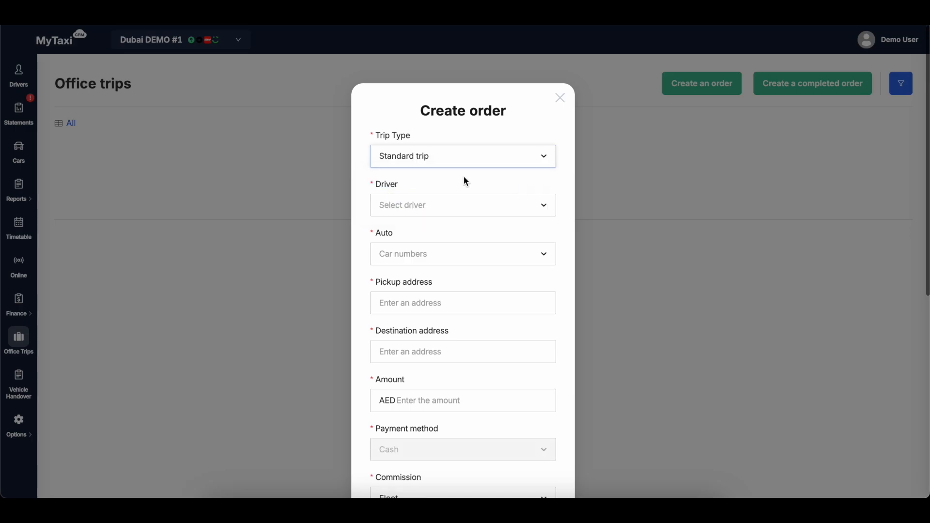
scroll(465, 182, down, 4)
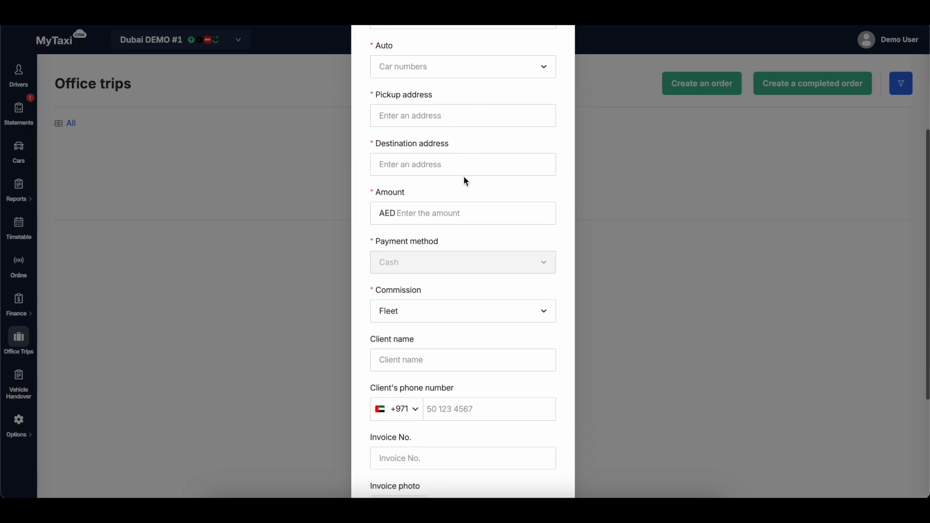
click(419, 292)
click(446, 313)
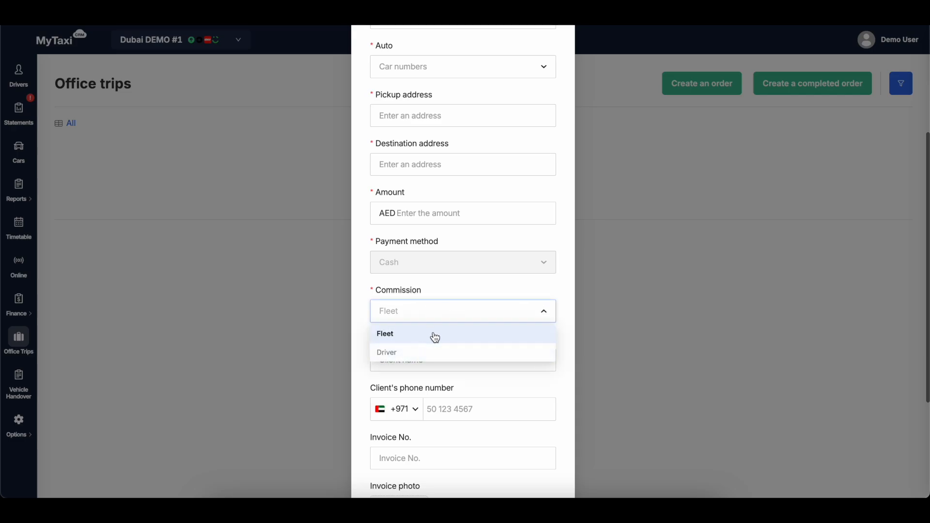
click(463, 280)
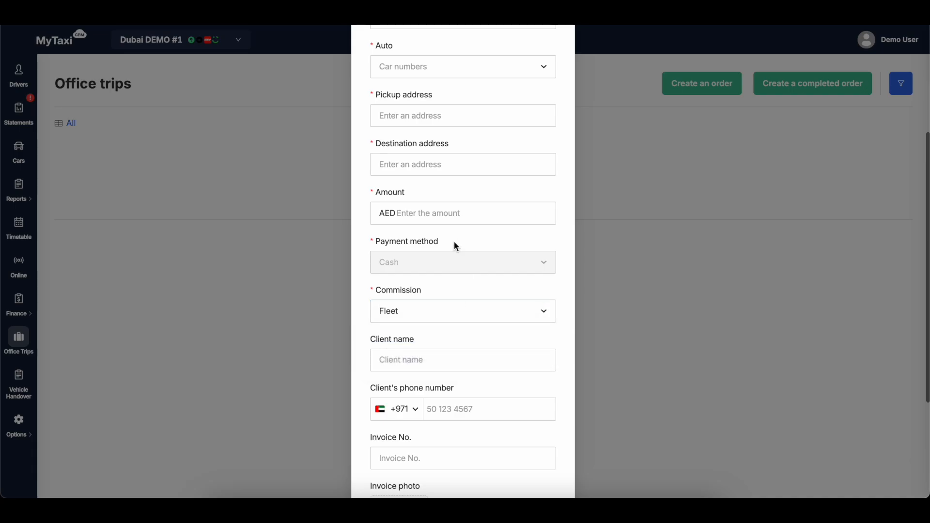
Step: Enter an order amount of AED 100 and assign the commission to Driver
click(478, 215)
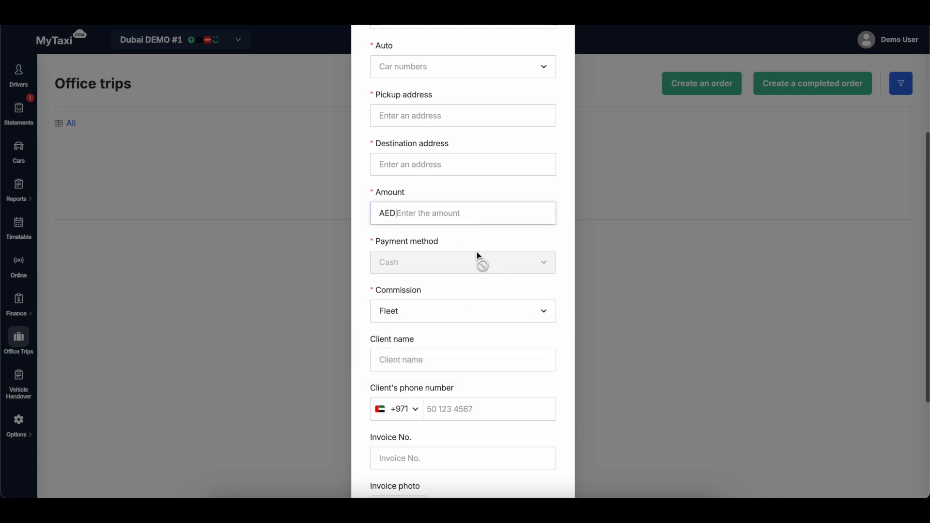
text(1--)
text(00)
click(458, 311)
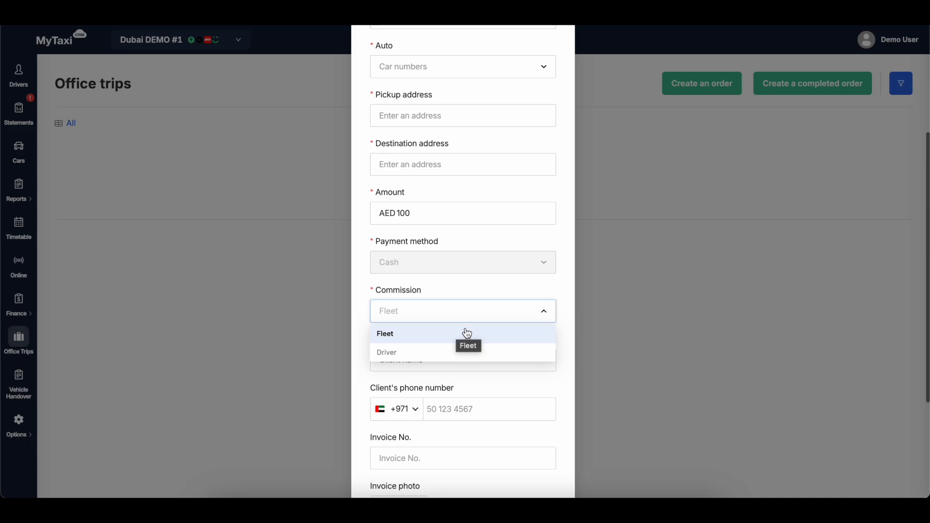
click(439, 351)
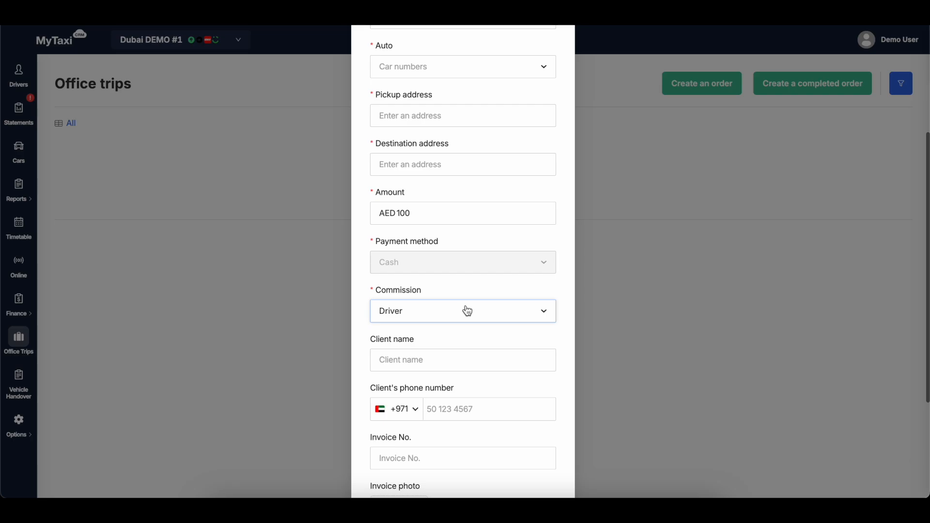
click(442, 291)
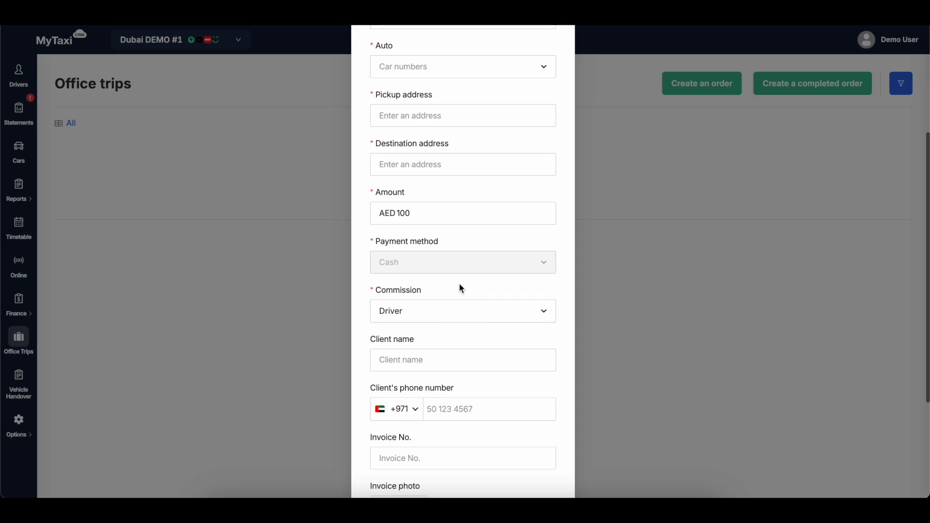
Step: Change the order's trip type to Corporate trip and review the fields it requires
scroll(461, 288, up, 4)
click(465, 164)
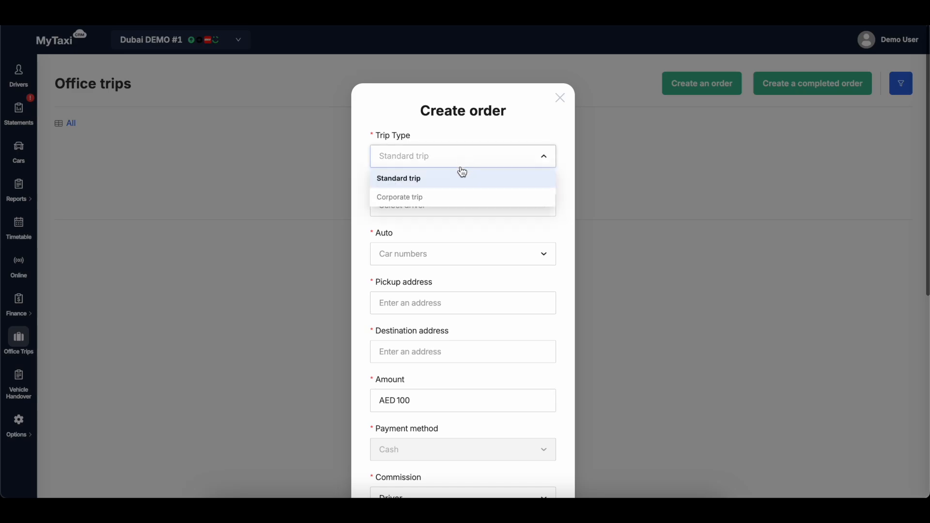
click(436, 197)
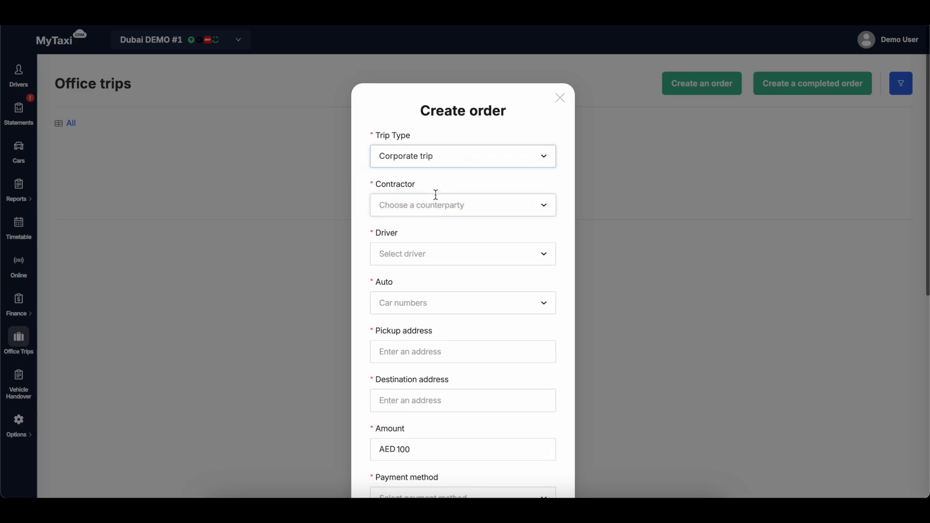
scroll(460, 227, down, 1)
scroll(460, 227, down, 4)
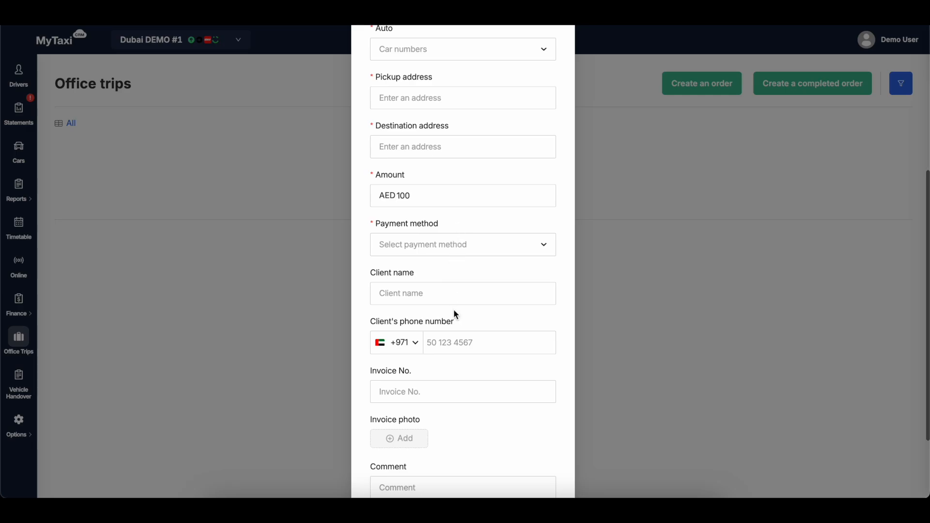
scroll(459, 312, up, 5)
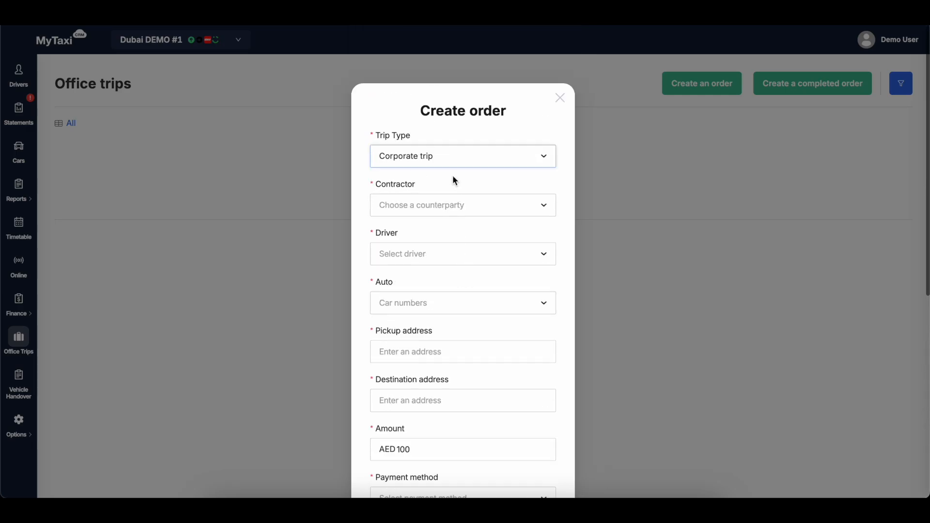
Step: Choose Atlantis - The Palm as the order's contractor, and close the order form without creating the order
click(454, 204)
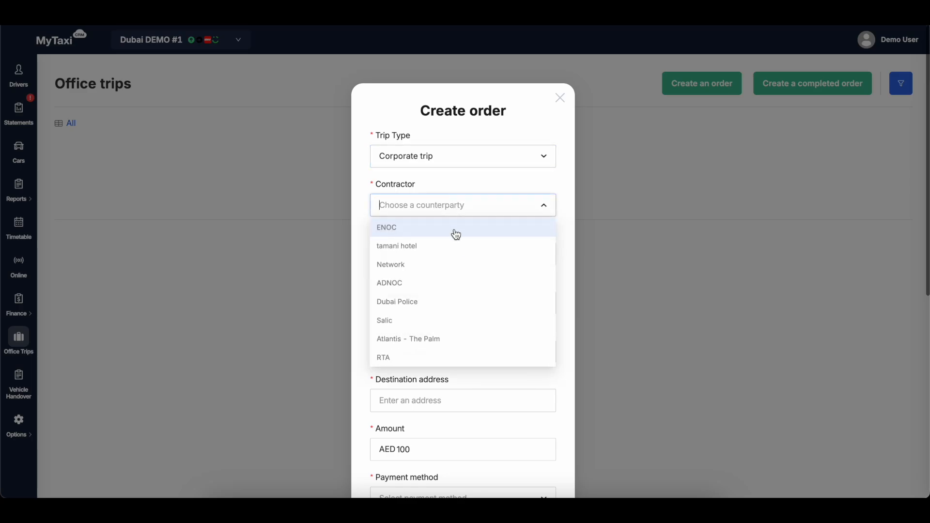
click(451, 340)
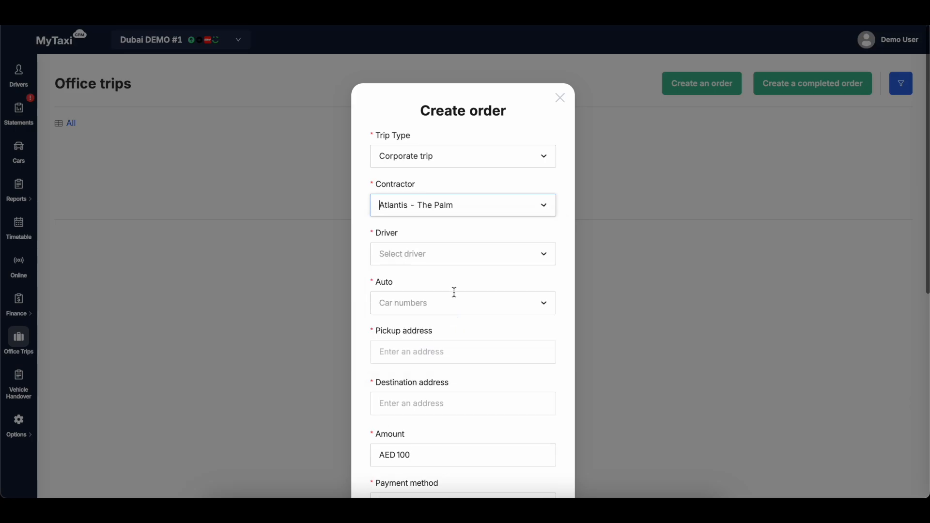
click(458, 228)
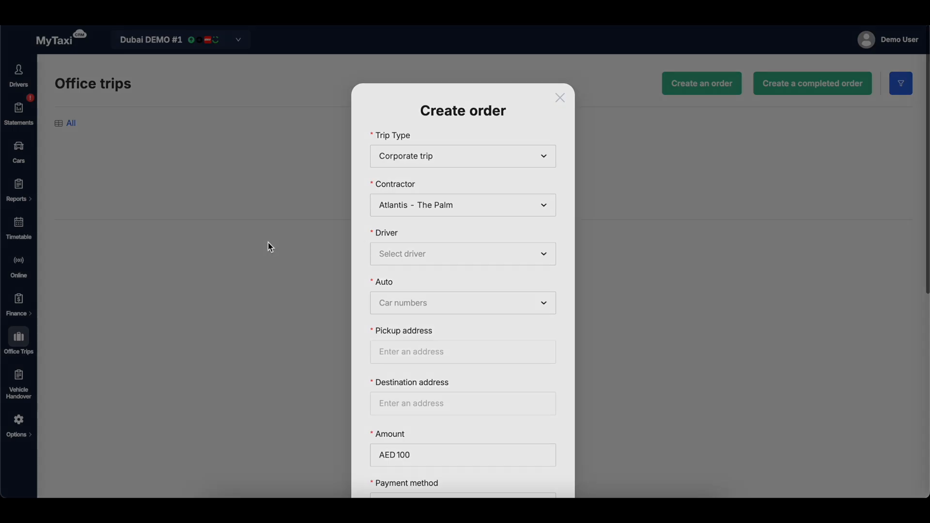
click(269, 244)
click(535, 175)
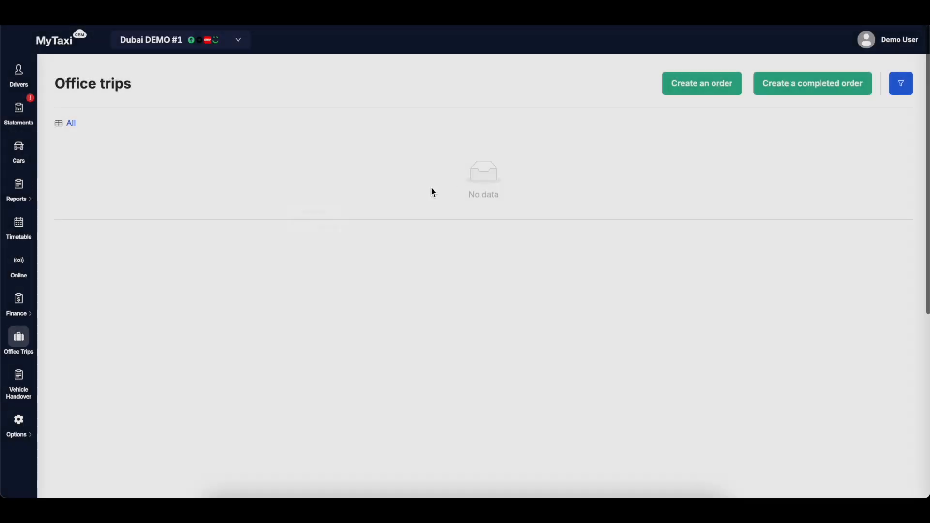
Step: Open the Office Trips commissions under the cooperation and bonus terms, and set the Fleet commission to 20%
mouse_move(19, 303)
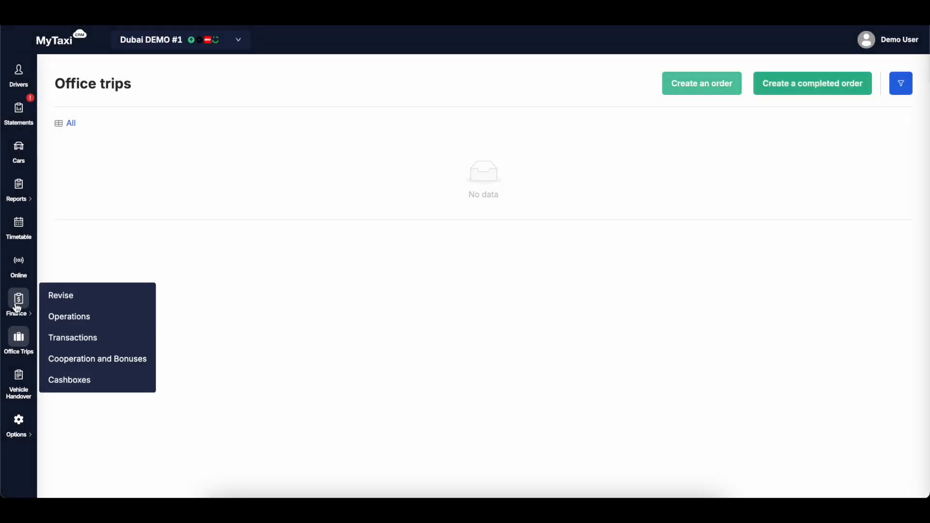
click(97, 360)
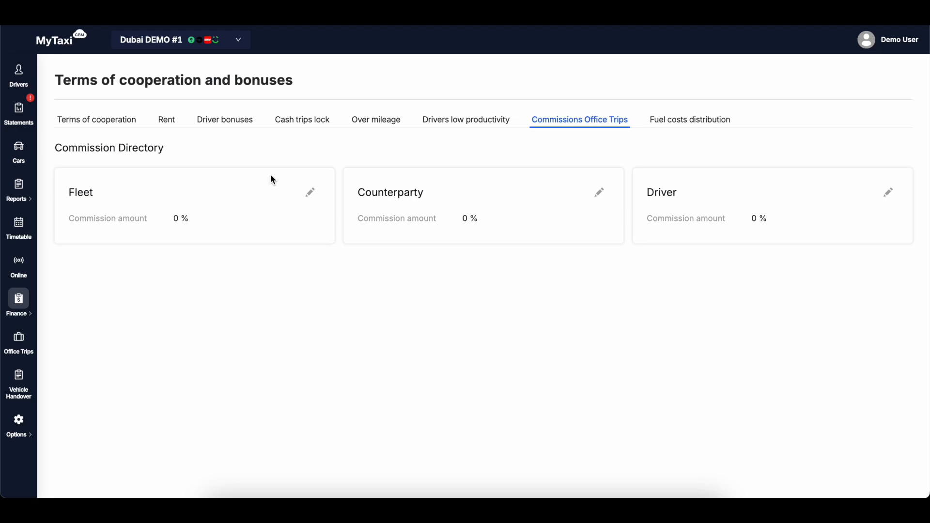
click(310, 192)
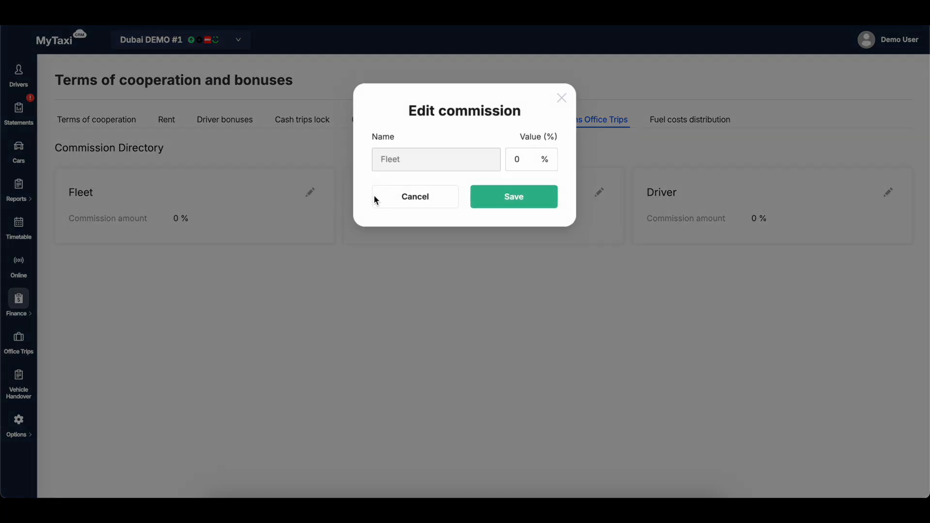
double_click(516, 159)
text(20)
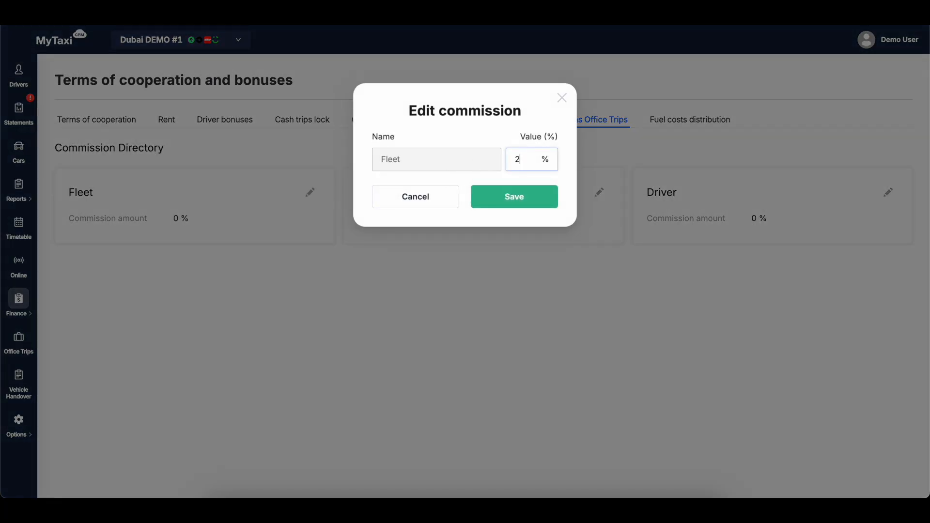
click(515, 190)
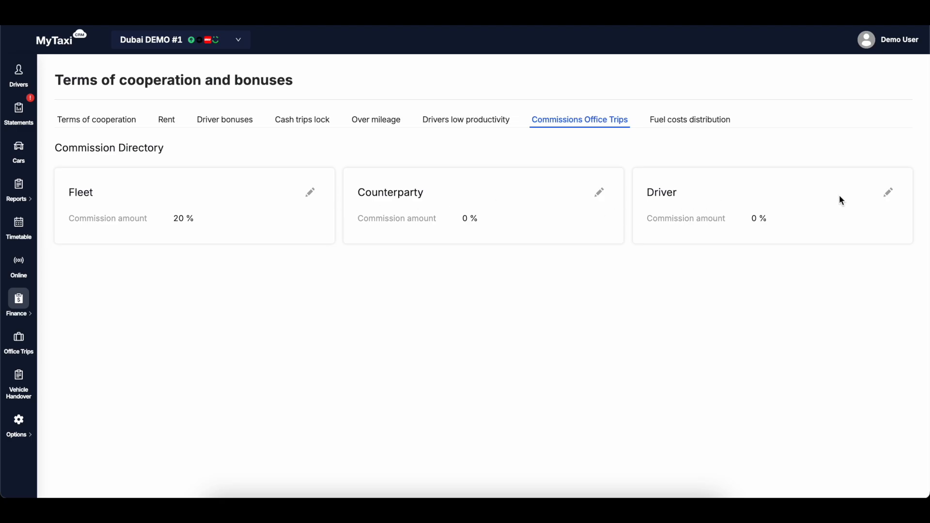
Step: Set the Driver commission for office trips to 10% and save it
click(890, 194)
click(536, 161)
double_click(536, 160)
text(10)
click(513, 195)
Step: Set the Counterparty commission for office trips to 25% and save it
click(599, 192)
double_click(530, 160)
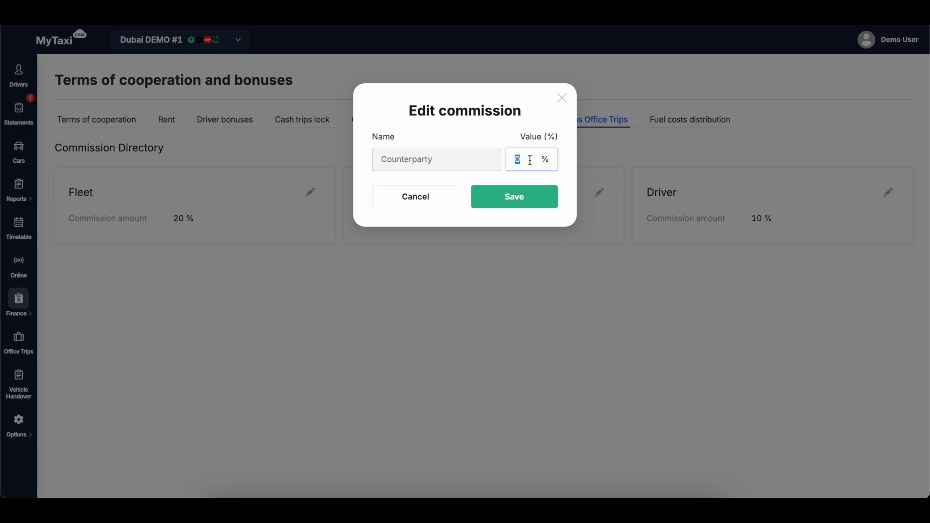
text(25)
click(515, 196)
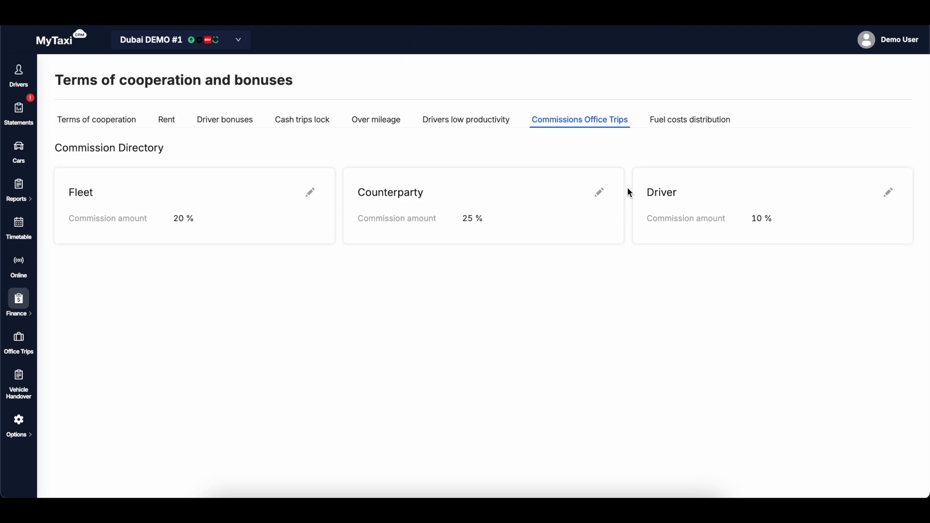
double_click(395, 193)
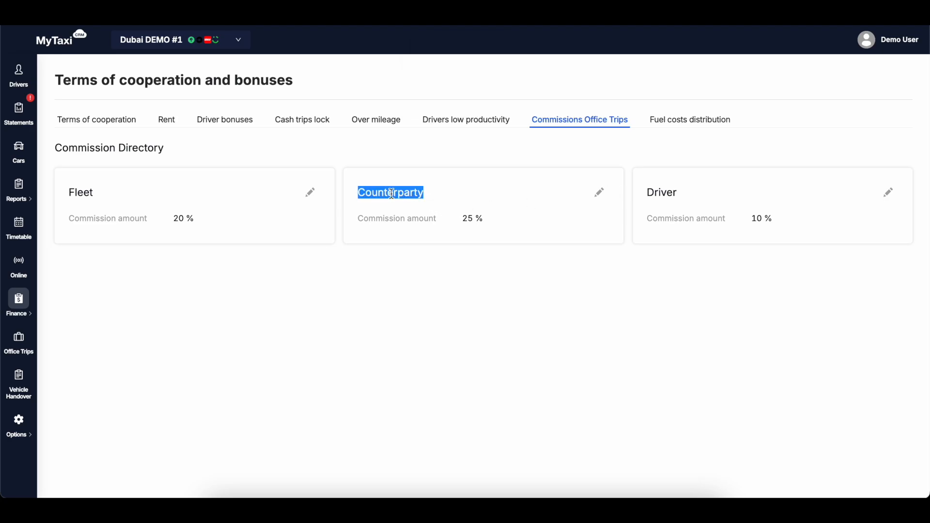
double_click(658, 191)
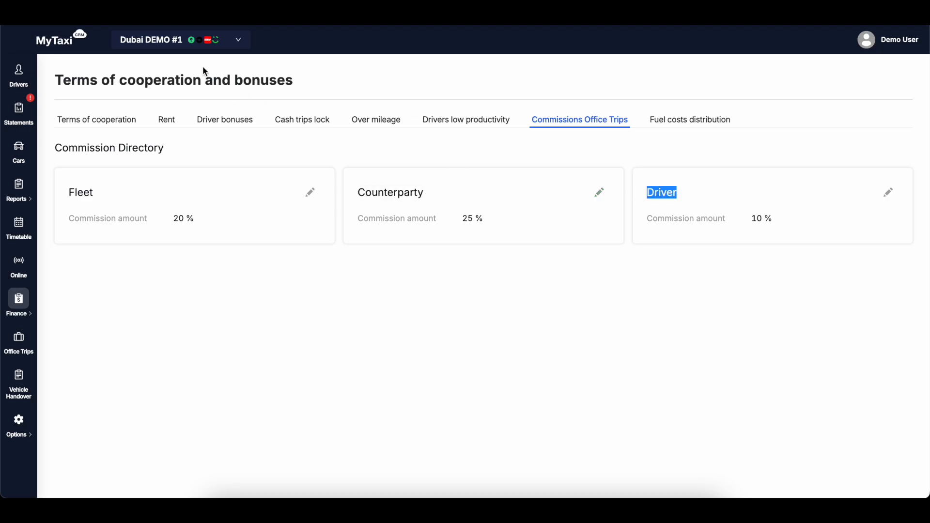
Step: Open the profile of the first driver in the drivers list and display its Office Trips commission settings
click(19, 73)
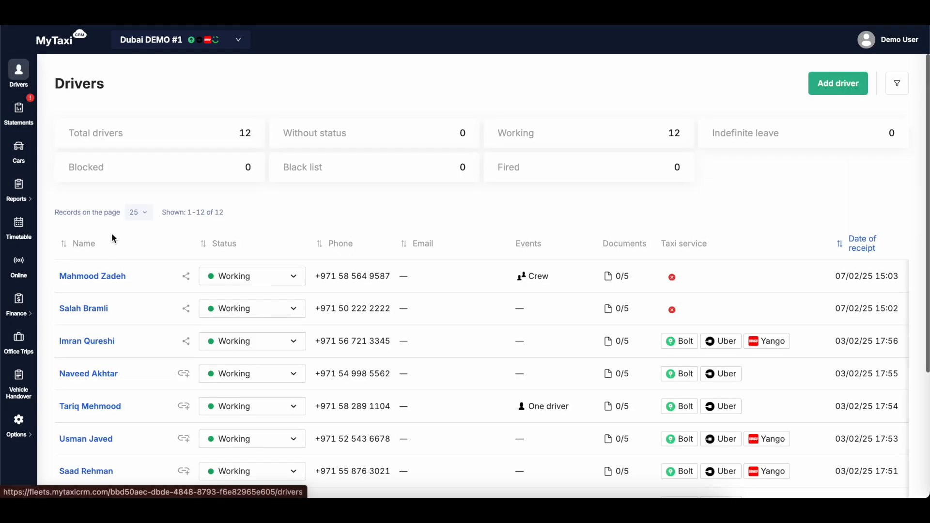
click(102, 275)
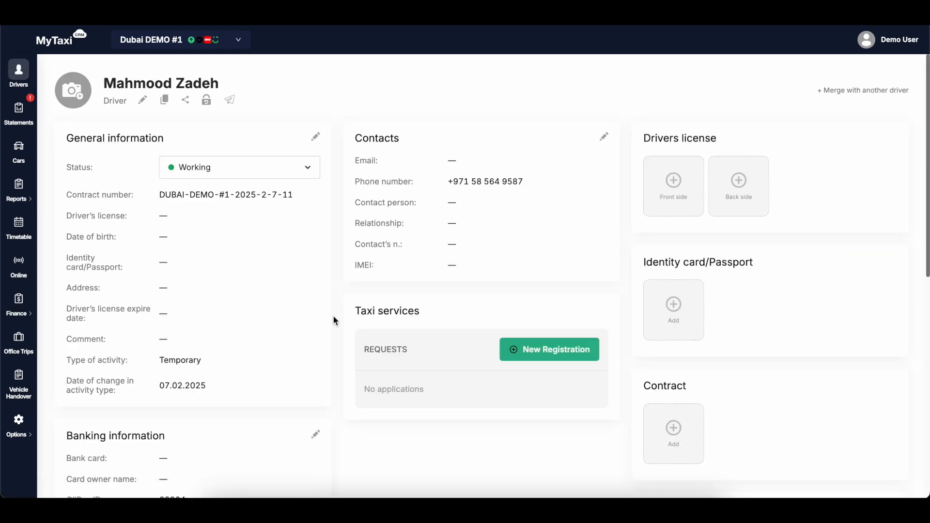
scroll(333, 315, down, 8)
click(406, 370)
scroll(408, 371, right, 8)
click(536, 369)
scroll(452, 322, down, 1)
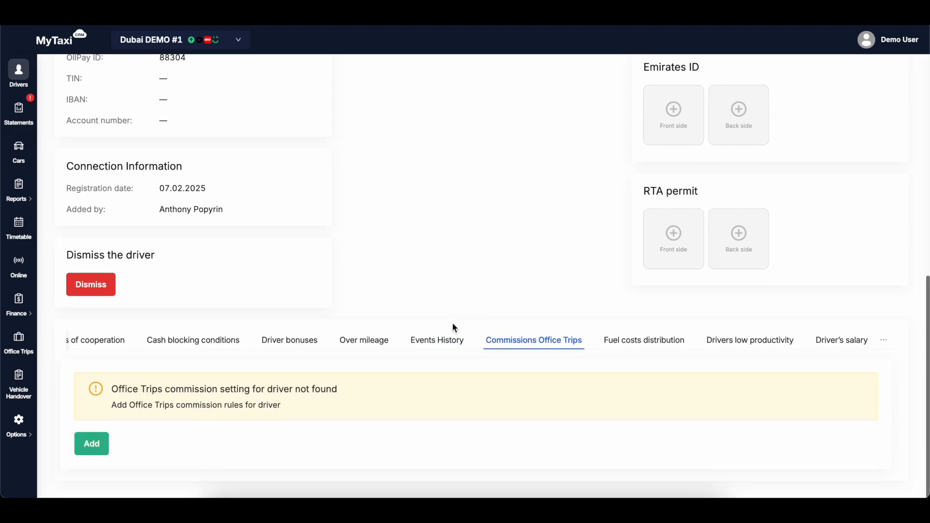
Step: Add an individual Office Trips commission of 15% for this driver and save it
click(96, 444)
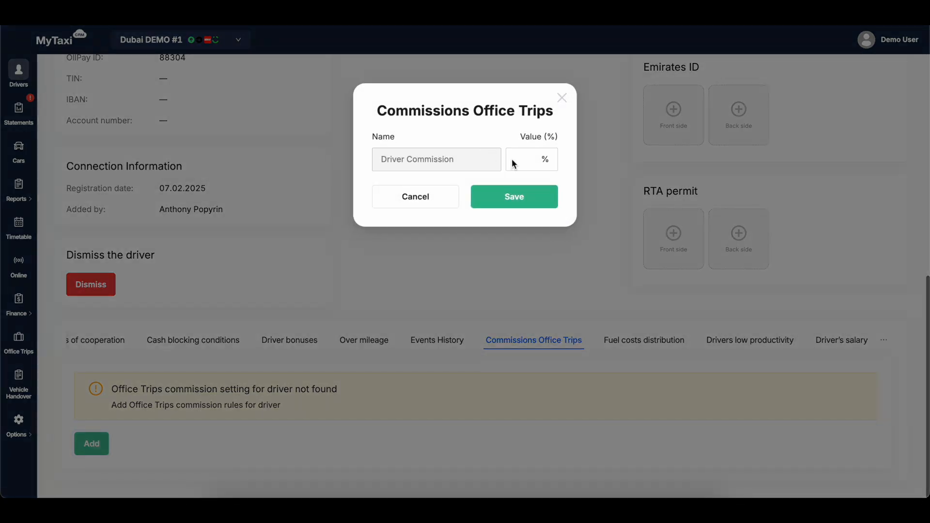
click(530, 158)
text(15)
click(517, 189)
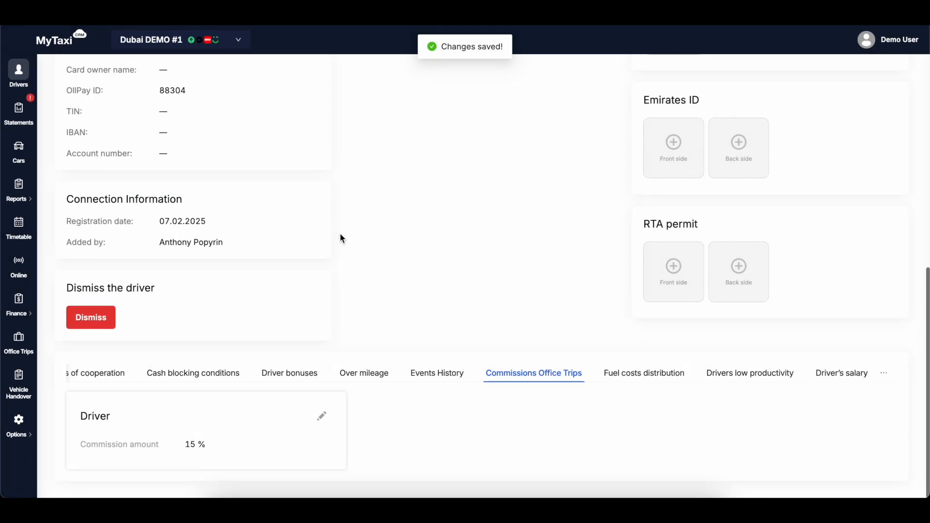
scroll(332, 288, up, 8)
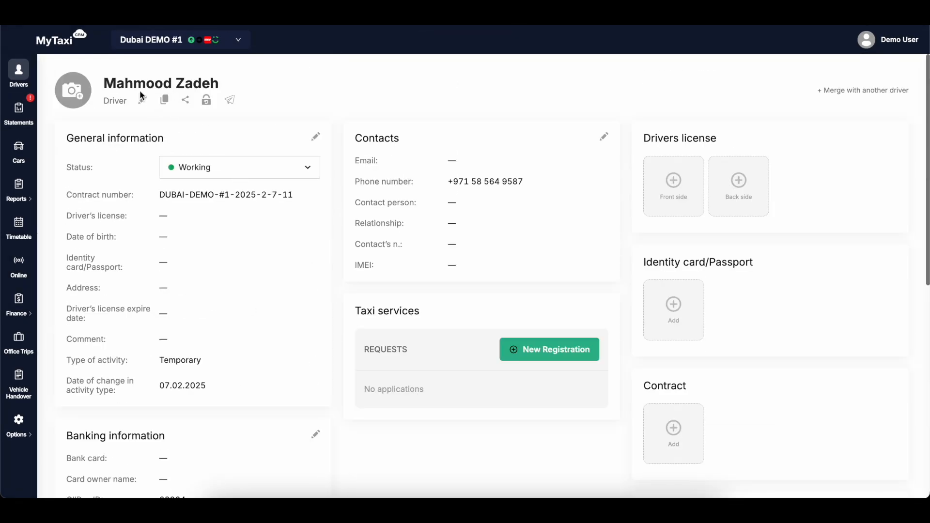
scroll(346, 264, down, 8)
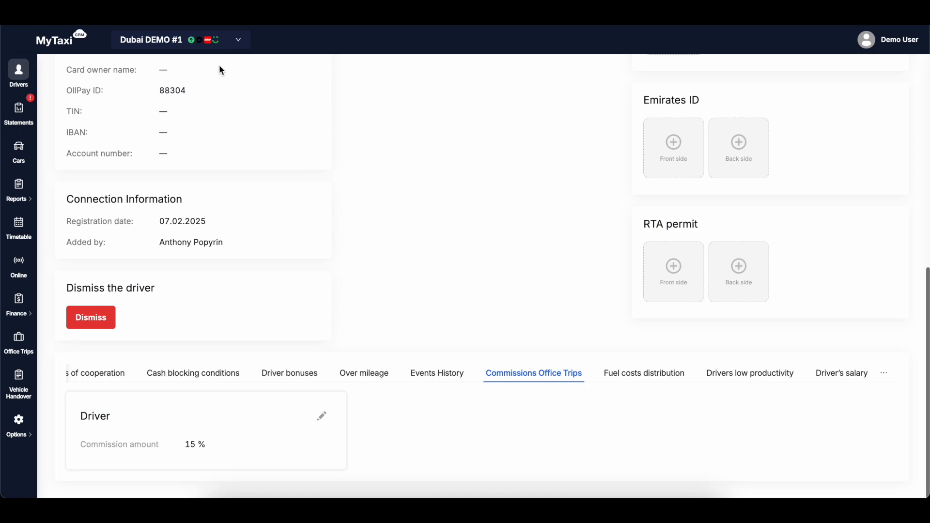
Step: Switch the fleet scope to All fleets and open the Contractors directory
click(238, 41)
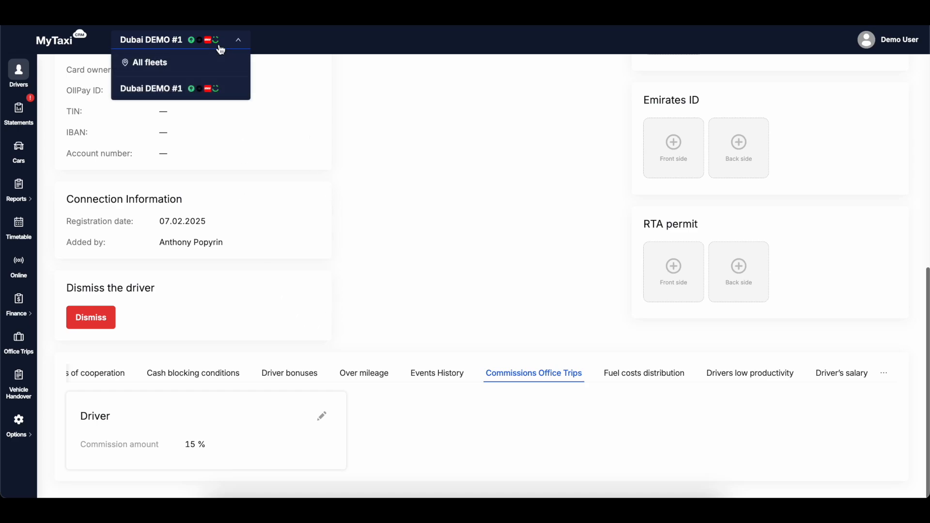
click(179, 65)
mouse_move(30, 228)
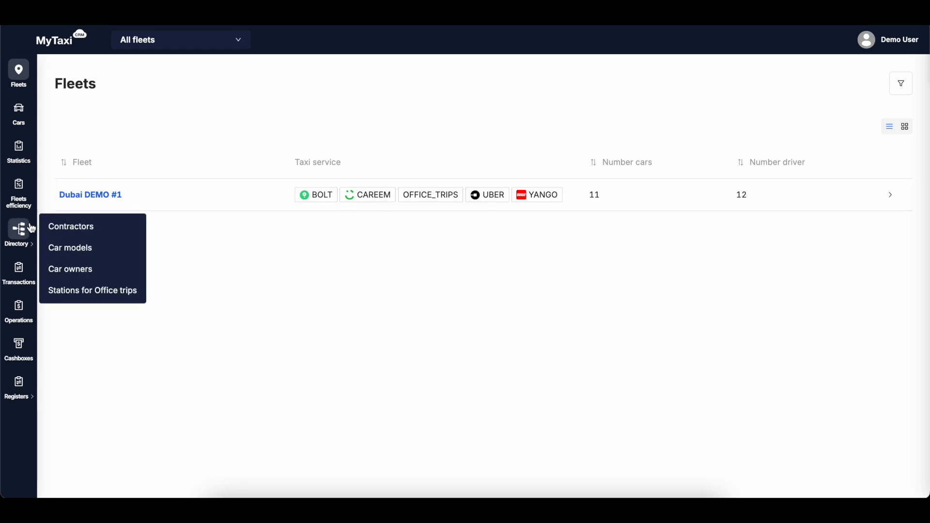
click(73, 226)
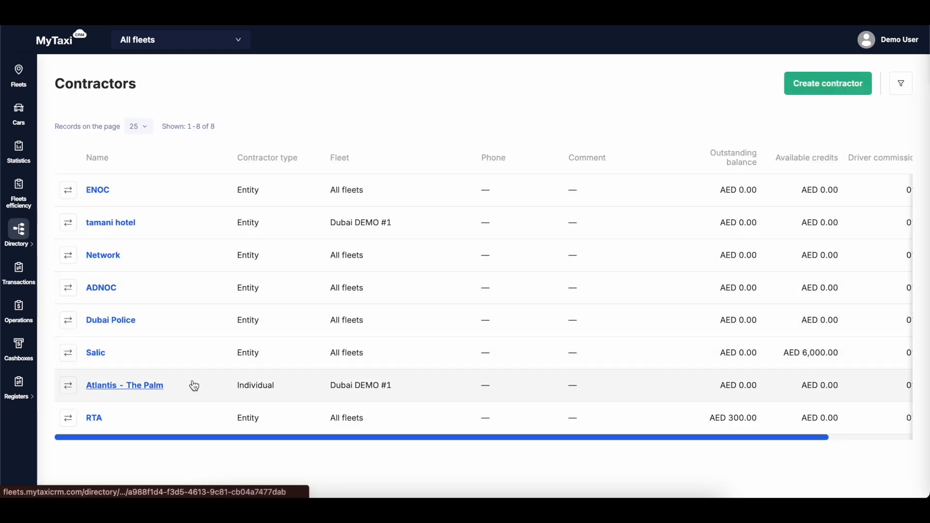
Step: Open the Atlantis - The Palm contractor and display its Office Trips commission settings
click(149, 387)
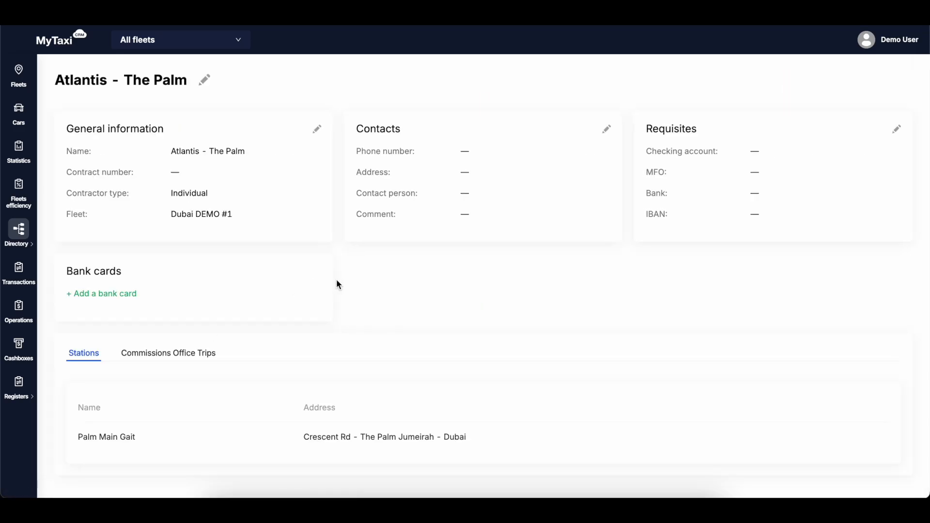
click(188, 353)
scroll(301, 331, down, 1)
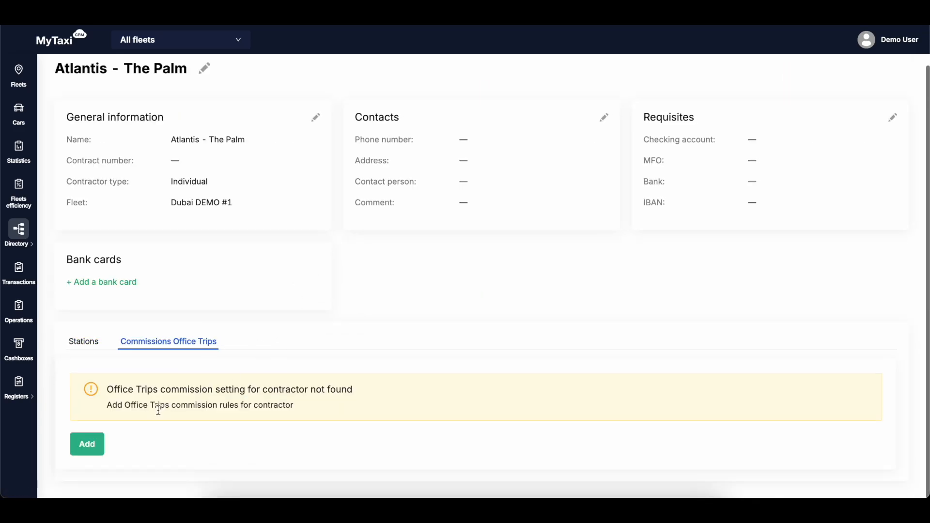
Step: Try to add an individual Office Trips Contractor Commission of 35% for this contractor
click(88, 443)
click(525, 167)
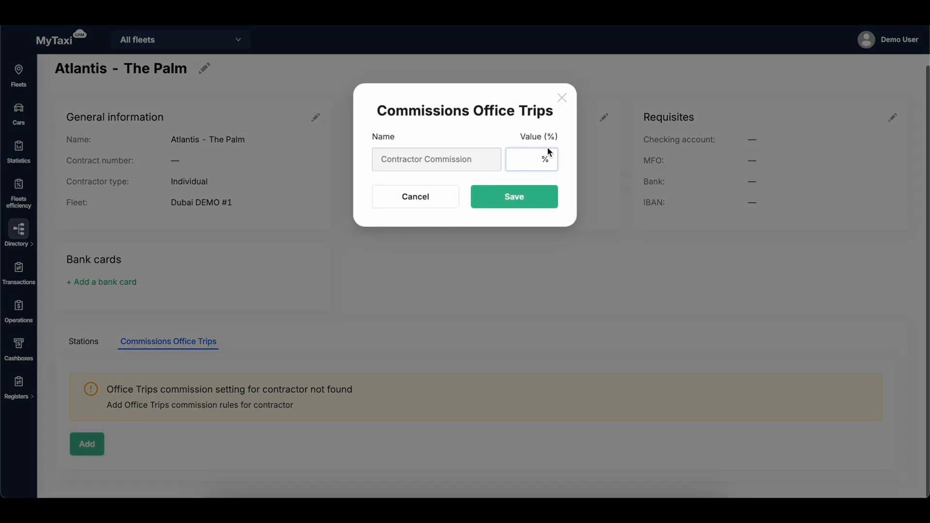
text(35)
click(516, 200)
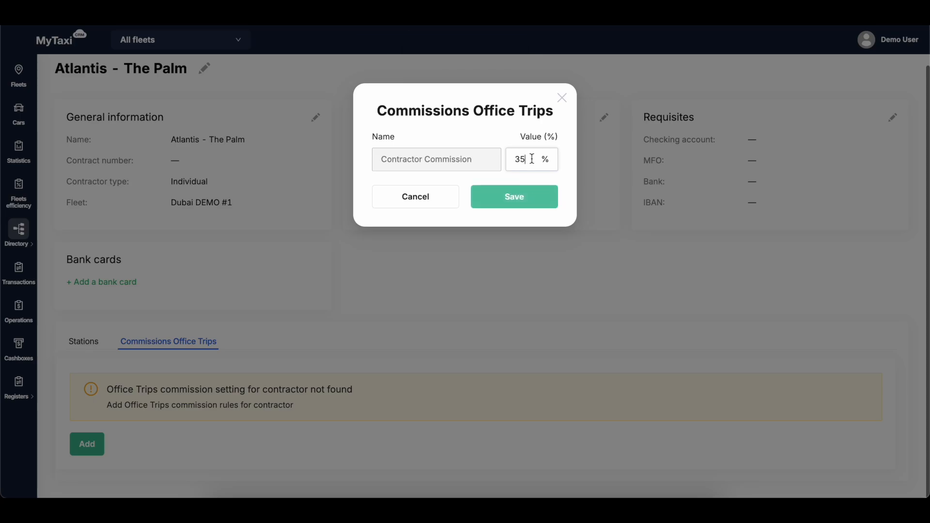
Step: Set the Contractor Commission to 30% instead and try to save it
double_click(532, 158)
text(30)
click(517, 196)
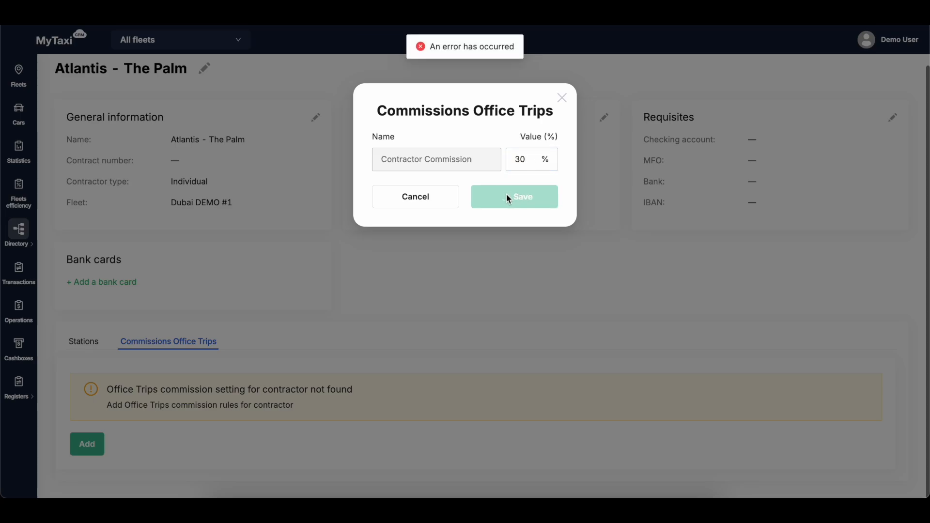